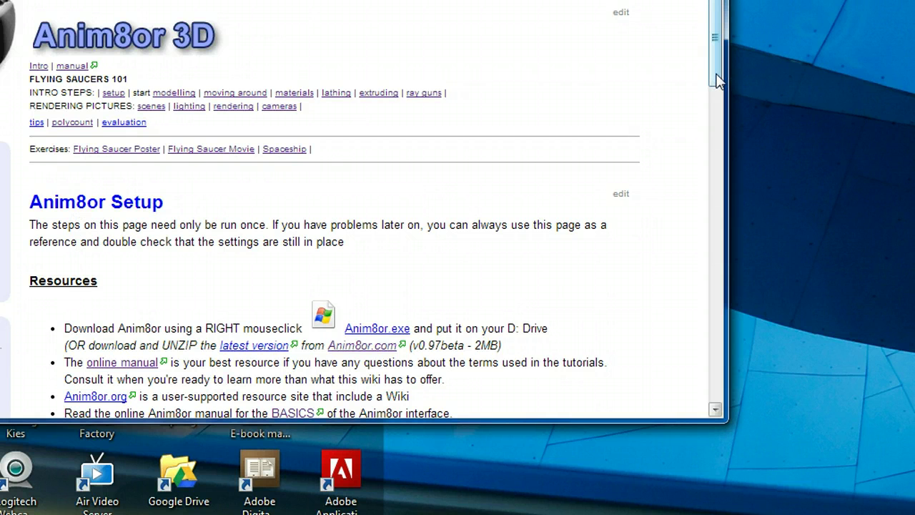
- Scroll the wiki to the FILE - CONFIGURE GUI section, then launch Anim8or from the Start menu
drag(717, 78, 721, 134)
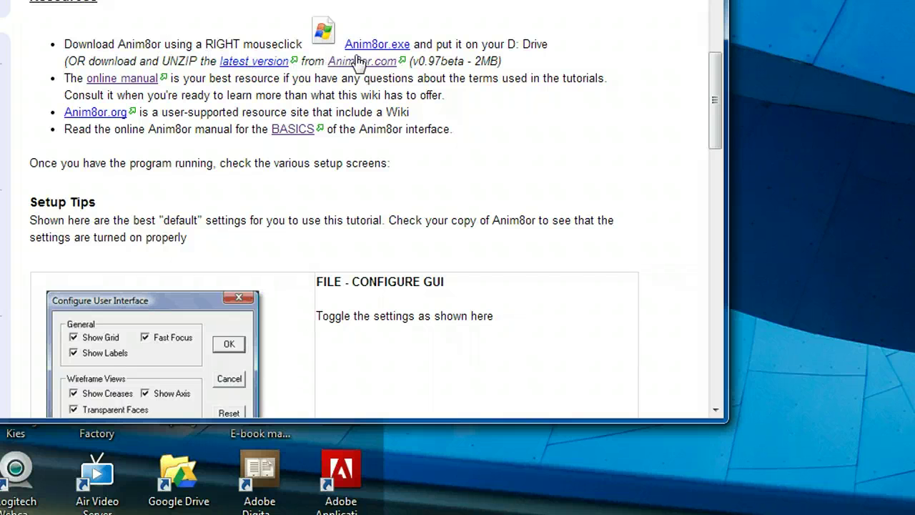
drag(717, 126, 718, 165)
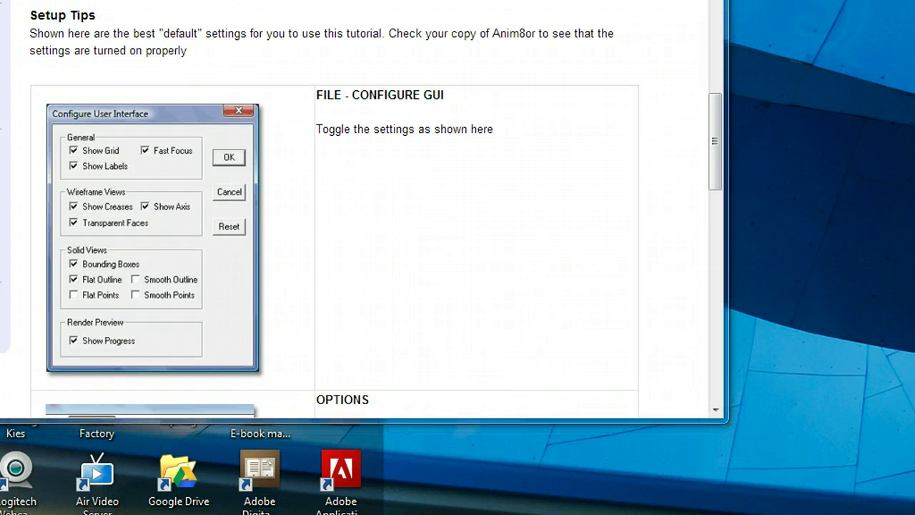
key(super)
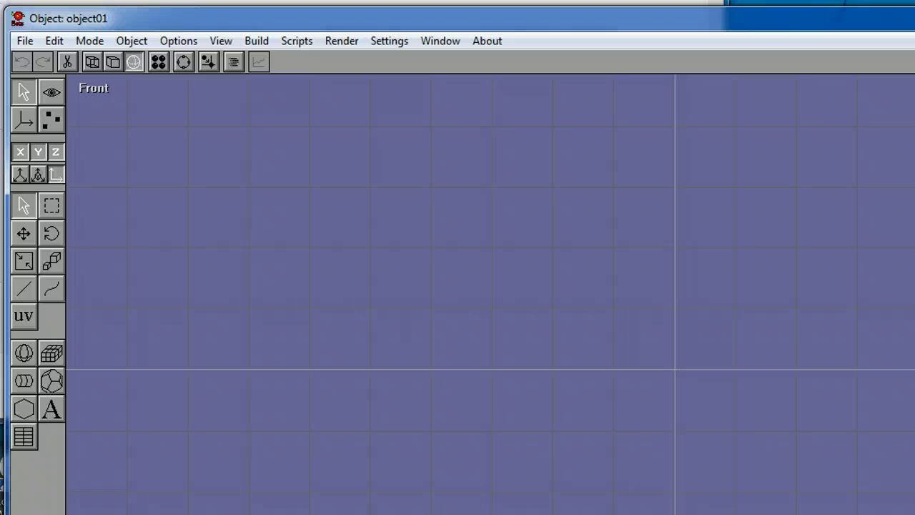
- Shrink the Anim8or window and slide it right so the wiki's Configure GUI settings show beside it
drag(914, 514, 675, 506)
drag(354, 22, 616, 25)
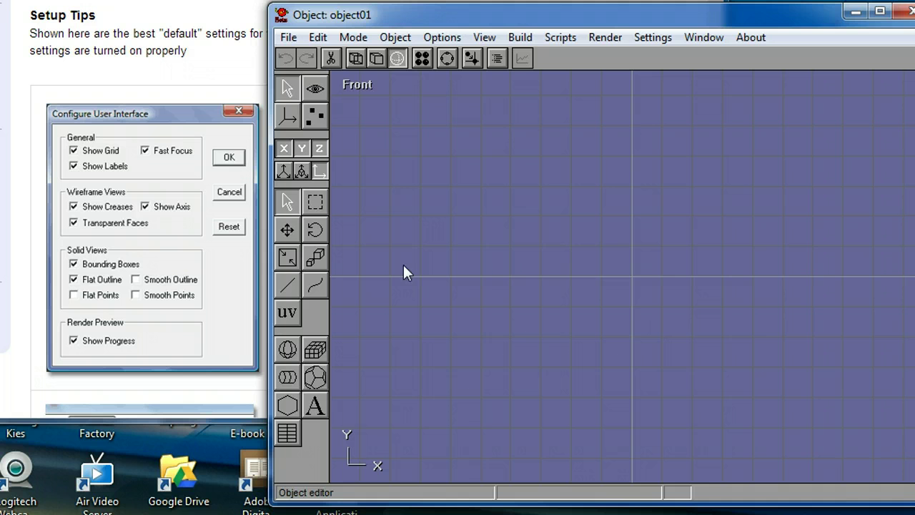
drag(432, 18, 471, 33)
- Tick the wiki's recommended options in File > Configure GUI and confirm them with OK
click(326, 49)
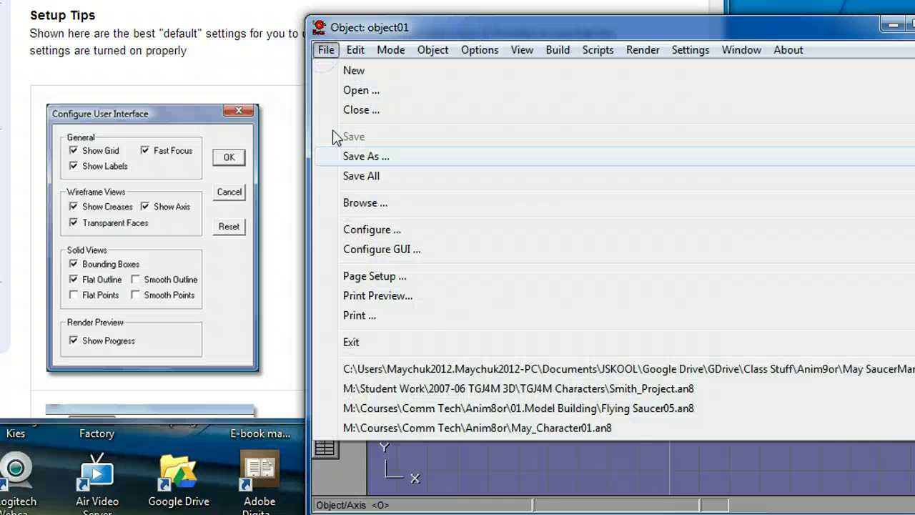
click(357, 250)
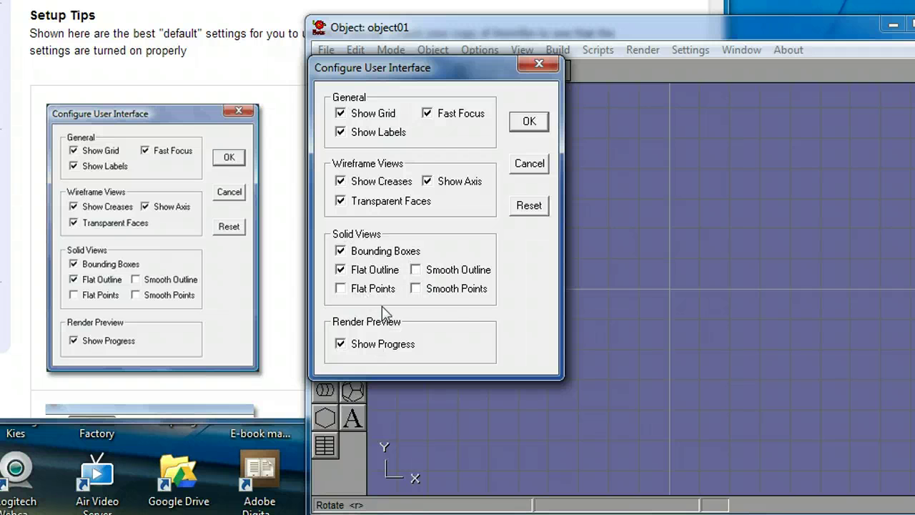
click(536, 123)
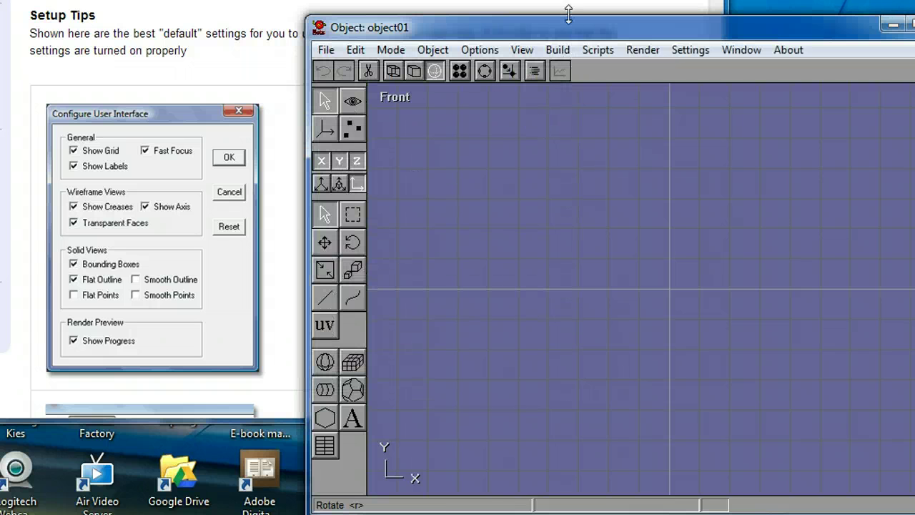
drag(561, 33, 567, 25)
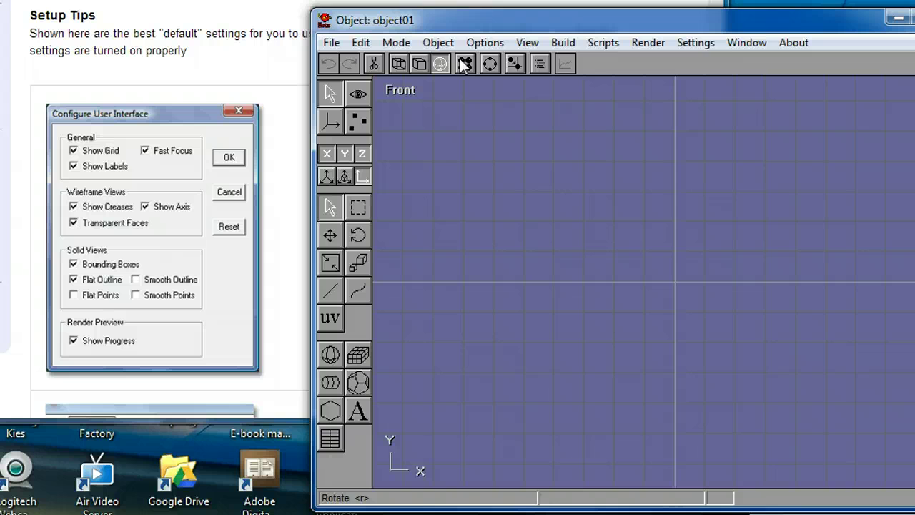
- Scroll the wiki to its Options notes, then confirm Tool Tips is checked in Anim8or's Options menu
click(293, 138)
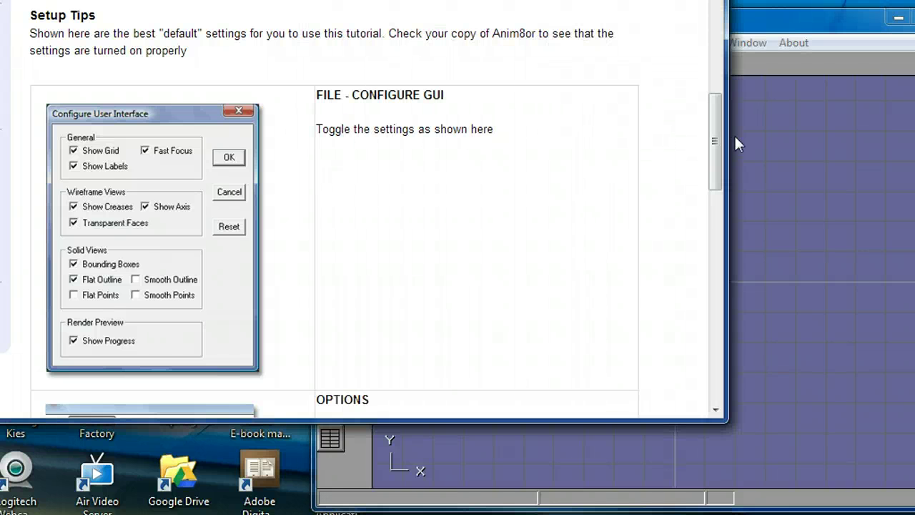
drag(717, 135, 717, 224)
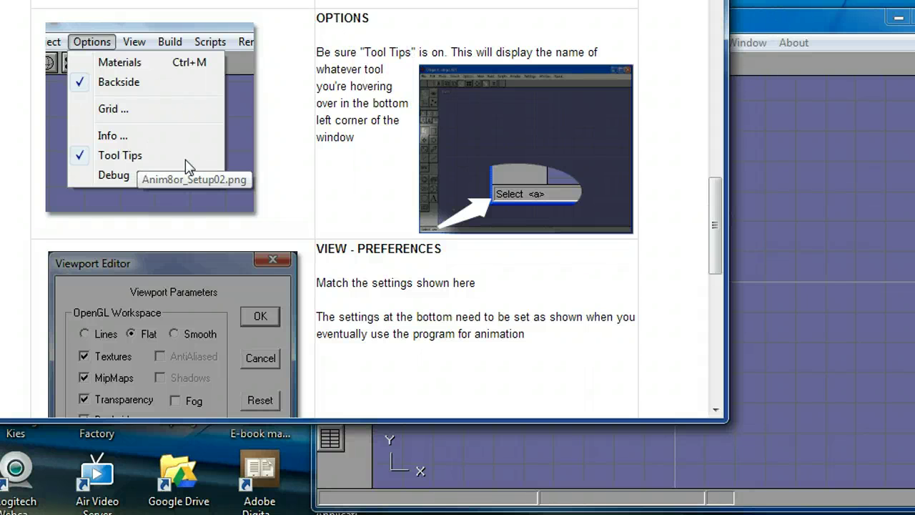
click(751, 32)
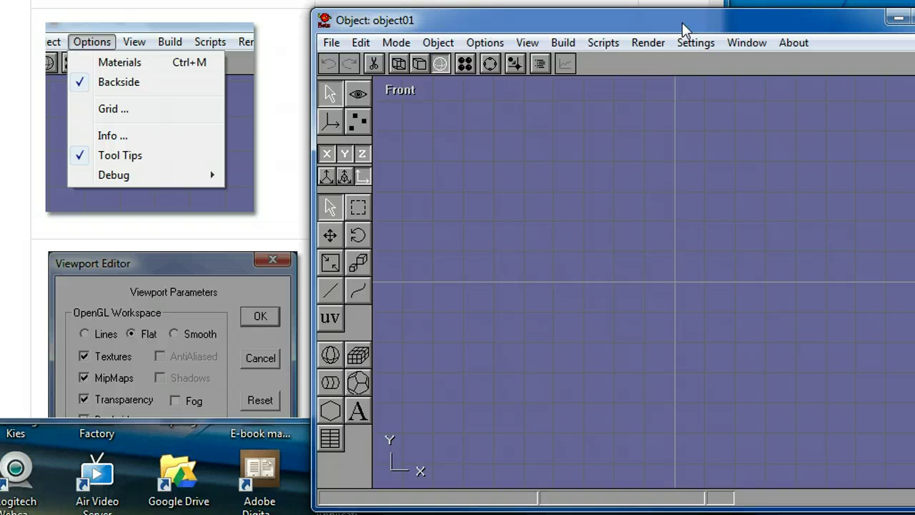
click(485, 43)
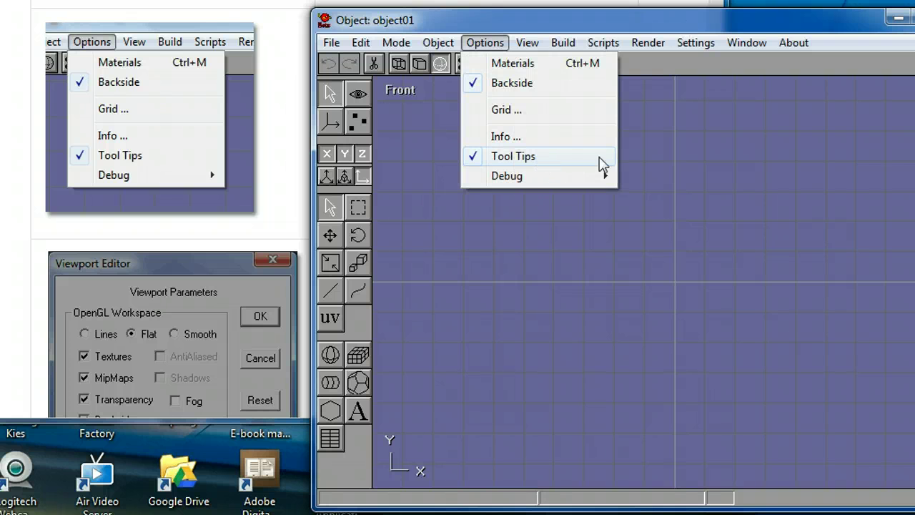
mouse_move(679, 42)
click(637, 25)
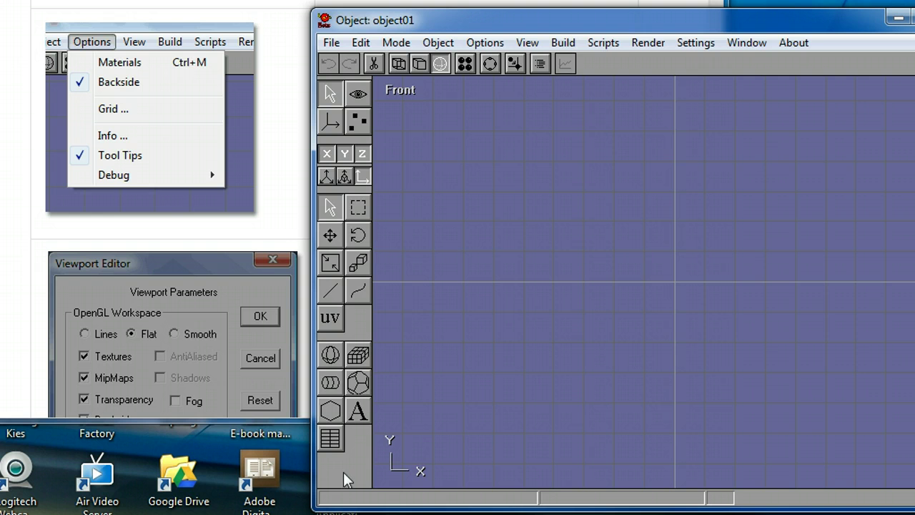
- Try the Add Sphere and Scale tools to see their tips, then return to the wiki
click(331, 363)
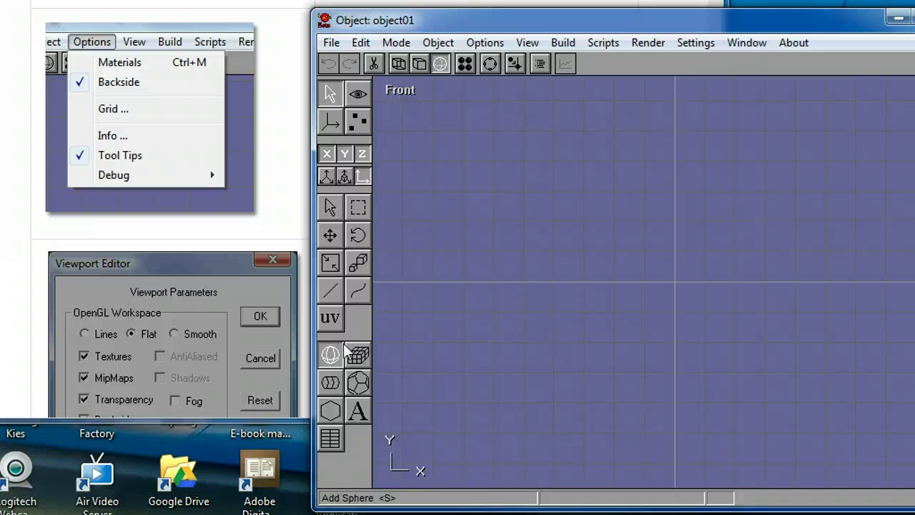
click(360, 265)
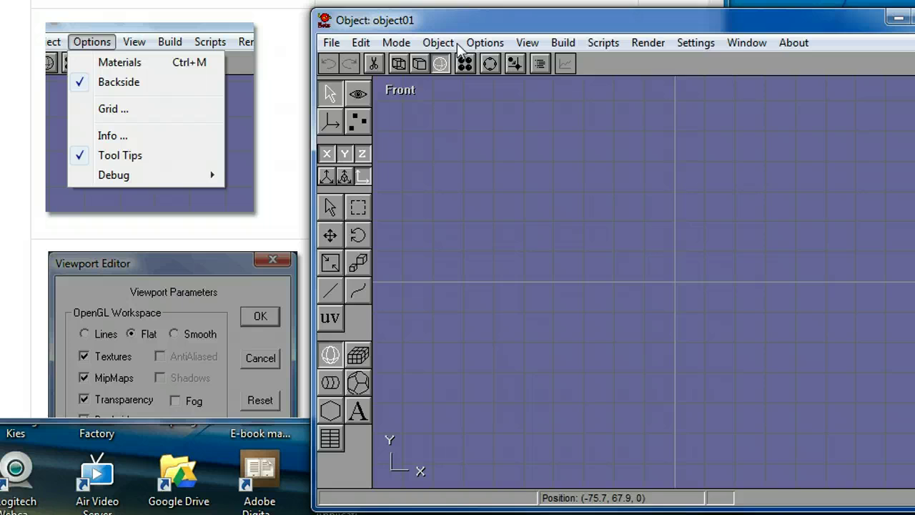
click(287, 179)
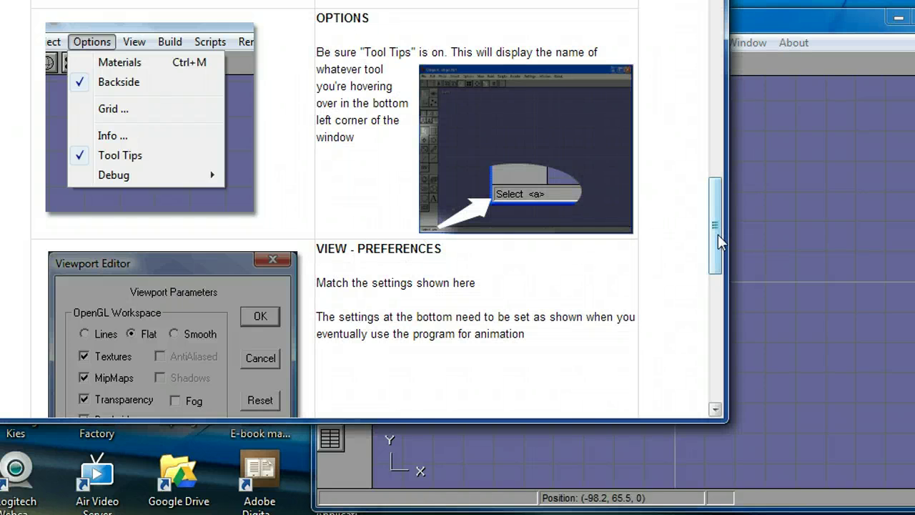
- Enable Limit playback under Frame Rate in View > Preferences, then scroll the wiki to Anim8or Mode
drag(718, 234, 716, 294)
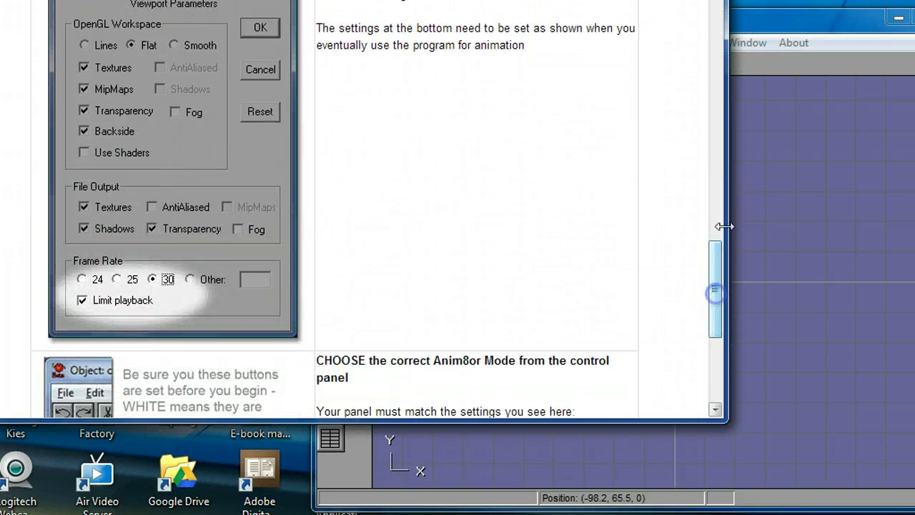
click(760, 25)
click(527, 43)
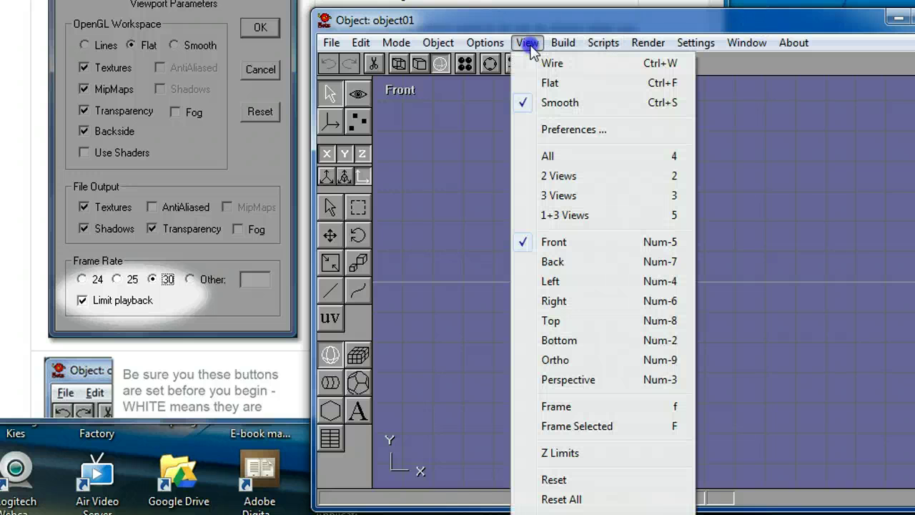
click(538, 130)
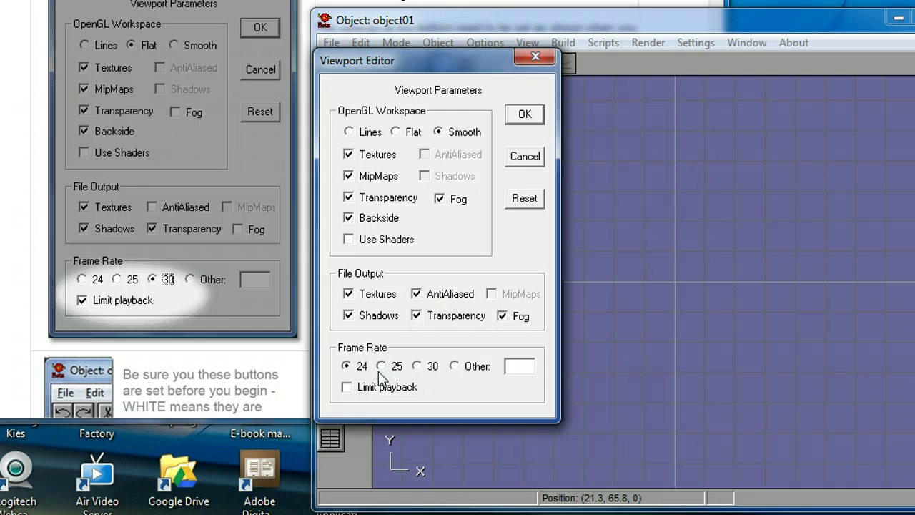
click(347, 389)
click(526, 116)
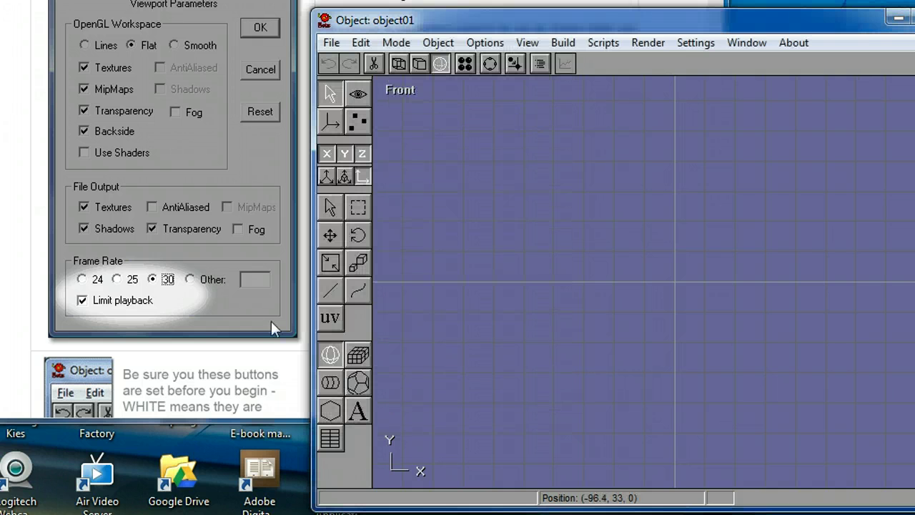
click(275, 357)
drag(712, 265, 714, 336)
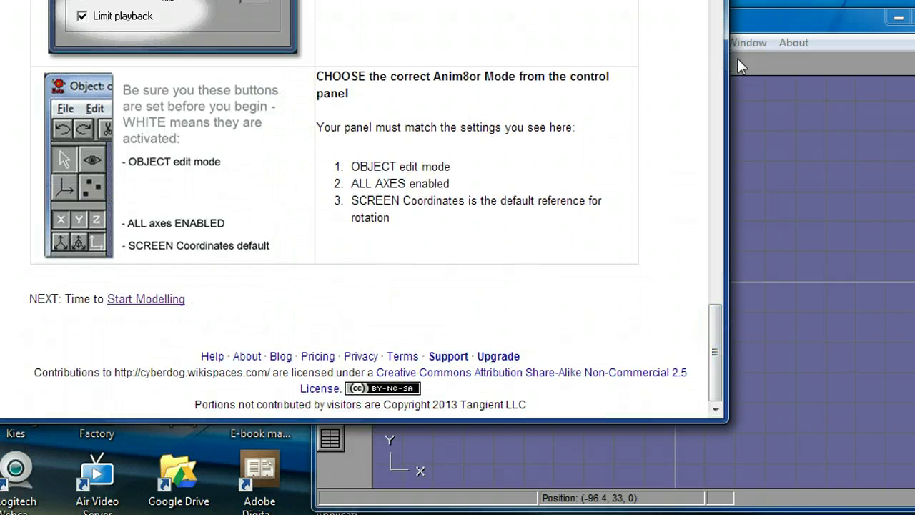
- Shift Anim8or aside, try Point Edit, then return to Object edit mode with X, Y, Z enabled
click(757, 23)
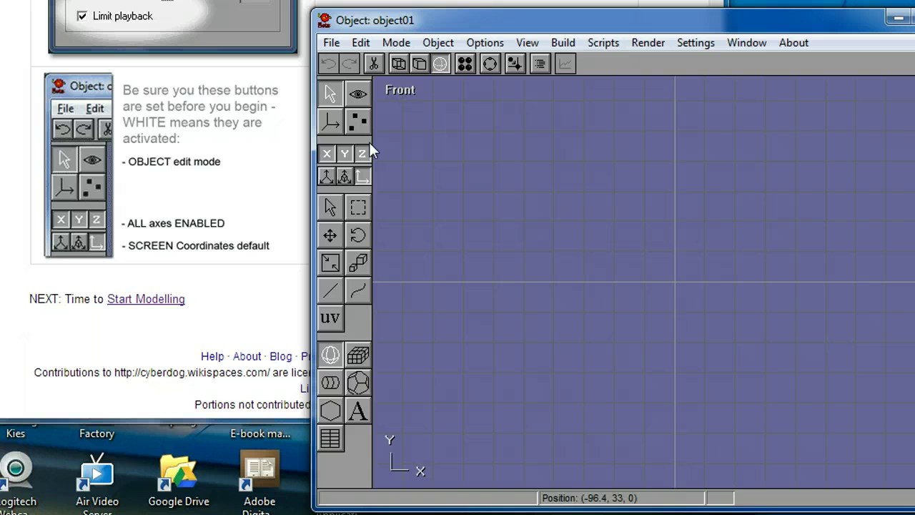
mouse_move(433, 24)
mouse_down()
mouse_move(546, 107)
mouse_move(503, 72)
mouse_move(489, 135)
mouse_move(433, 80)
mouse_move(416, 16)
mouse_up()
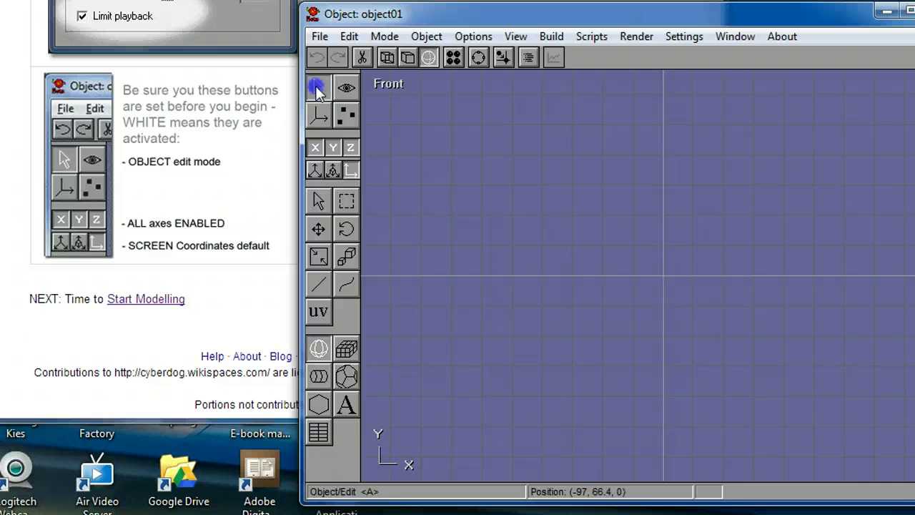
click(345, 117)
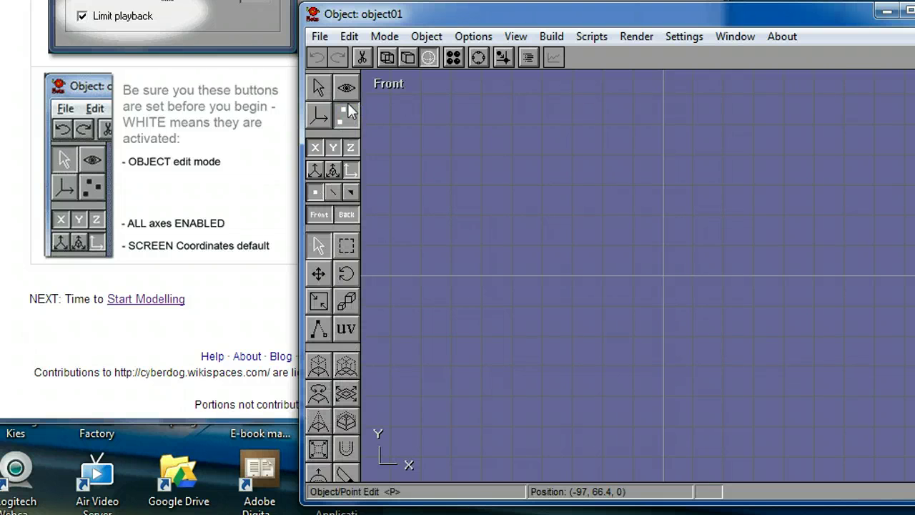
click(321, 87)
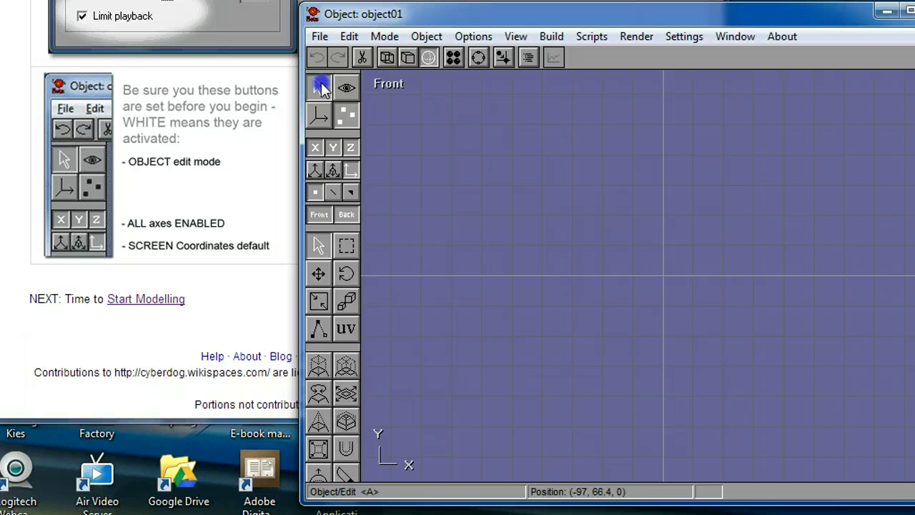